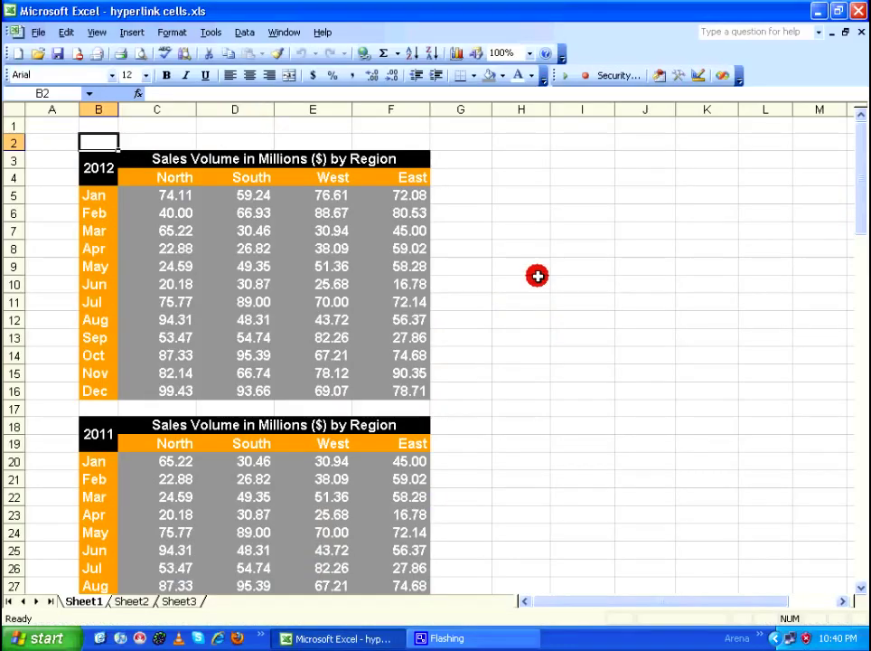
Step: Scroll between the 2006 and 2012 sales tables and locate each table's year cell
{"action": "left_click", "coordinate": [271, 167]}
{"action": "scroll", "coordinate": [343, 180], "scroll_direction": "down", "scroll_amount": 11}
{"action": "scroll", "coordinate": [348, 180], "scroll_direction": "down", "scroll_amount": 20}
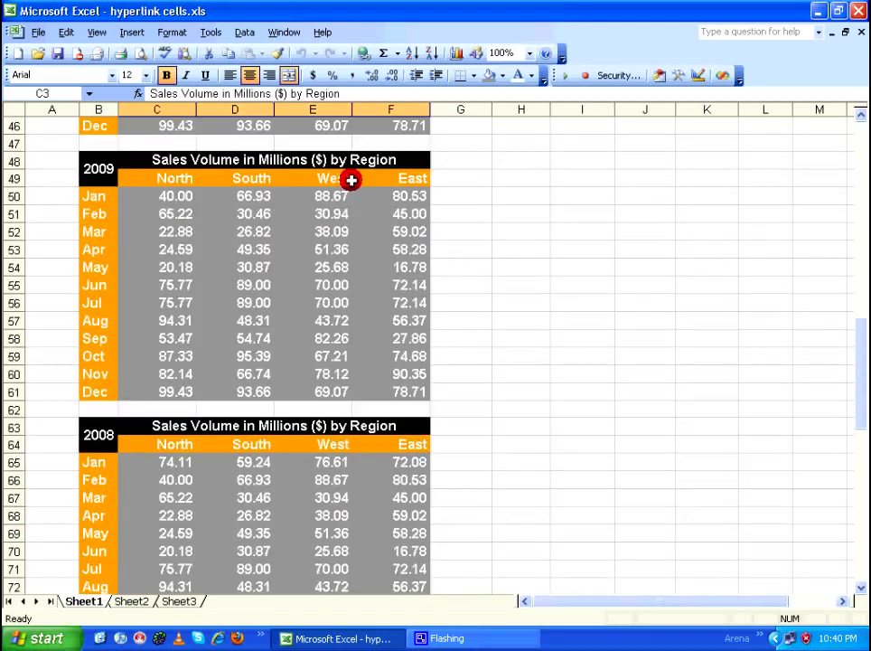
{"action": "scroll", "coordinate": [357, 178], "scroll_direction": "up", "scroll_amount": 3}
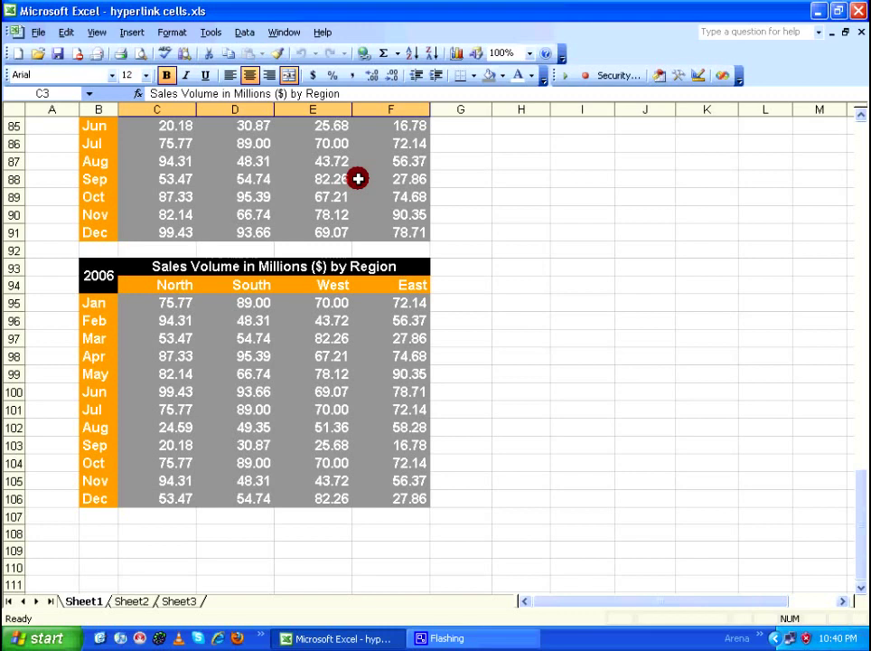
{"action": "left_click", "coordinate": [105, 284]}
{"action": "scroll", "coordinate": [111, 271], "scroll_direction": "up", "scroll_amount": 20}
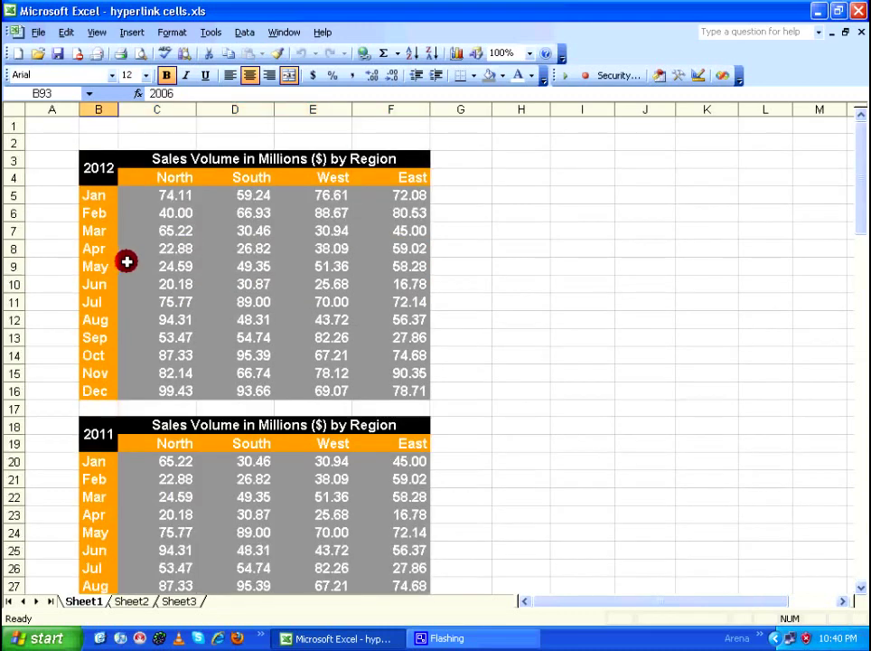
{"action": "left_click", "coordinate": [98, 167]}
Step: Check the empty cells in the row above the 2012 sales table
{"action": "left_click", "coordinate": [103, 141]}
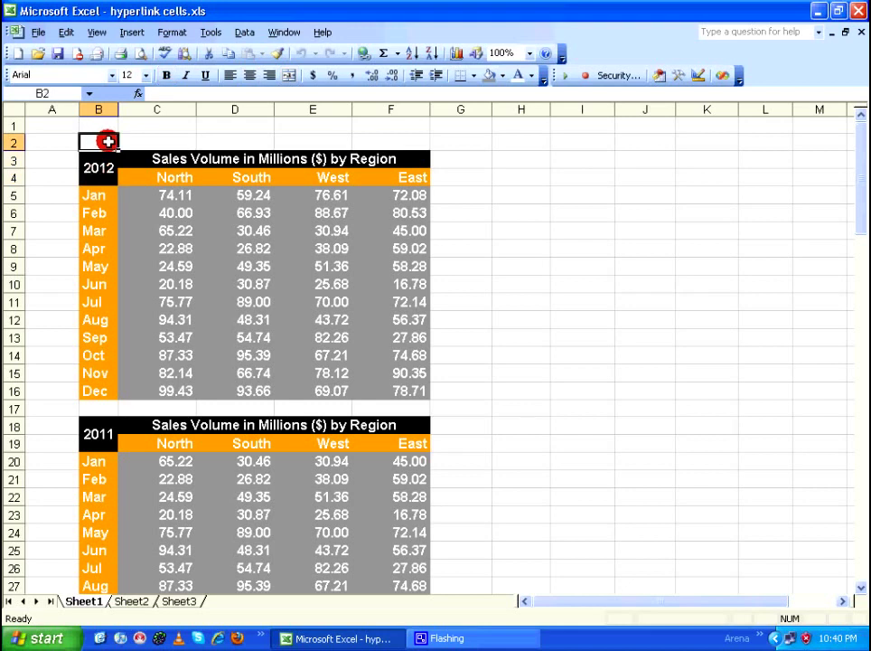
{"action": "left_click", "coordinate": [335, 140]}
{"action": "left_click", "coordinate": [414, 141]}
{"action": "left_click", "coordinate": [460, 143]}
{"action": "left_click", "coordinate": [460, 159]}
{"action": "left_click", "coordinate": [461, 229]}
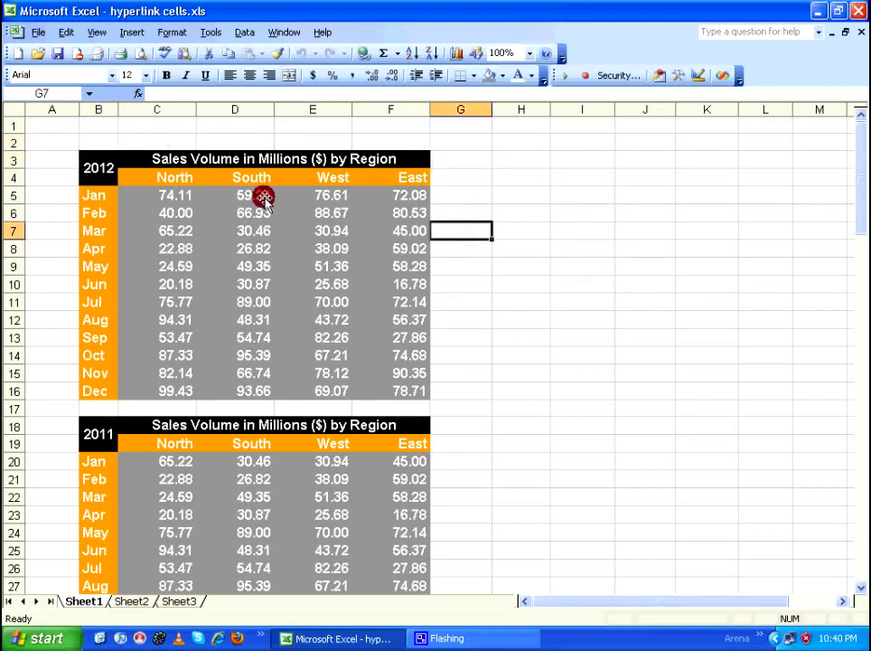
Step: Name cell B2 'Table2012' in the Name Box
{"action": "left_click", "coordinate": [104, 138]}
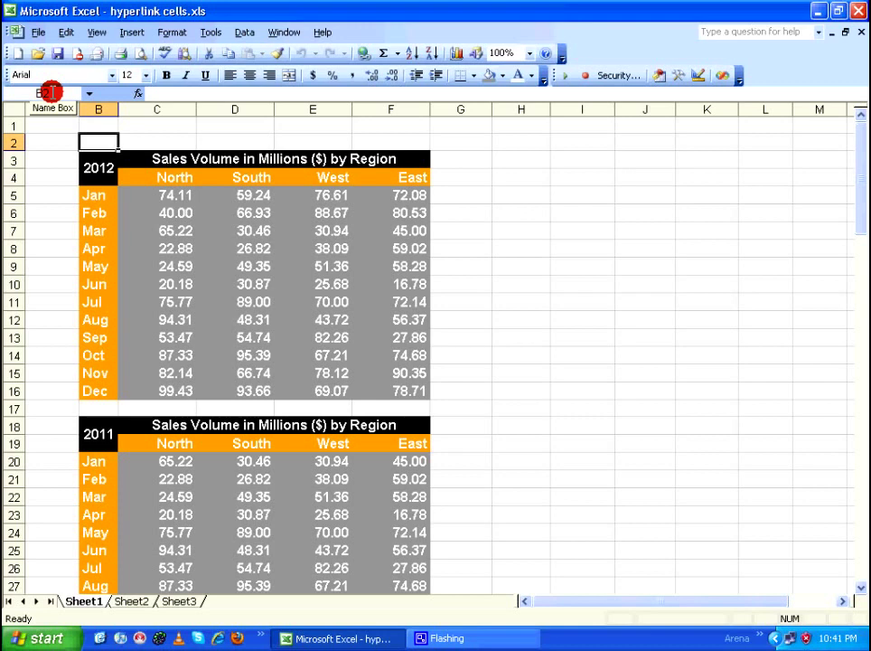
{"action": "left_click", "coordinate": [51, 92]}
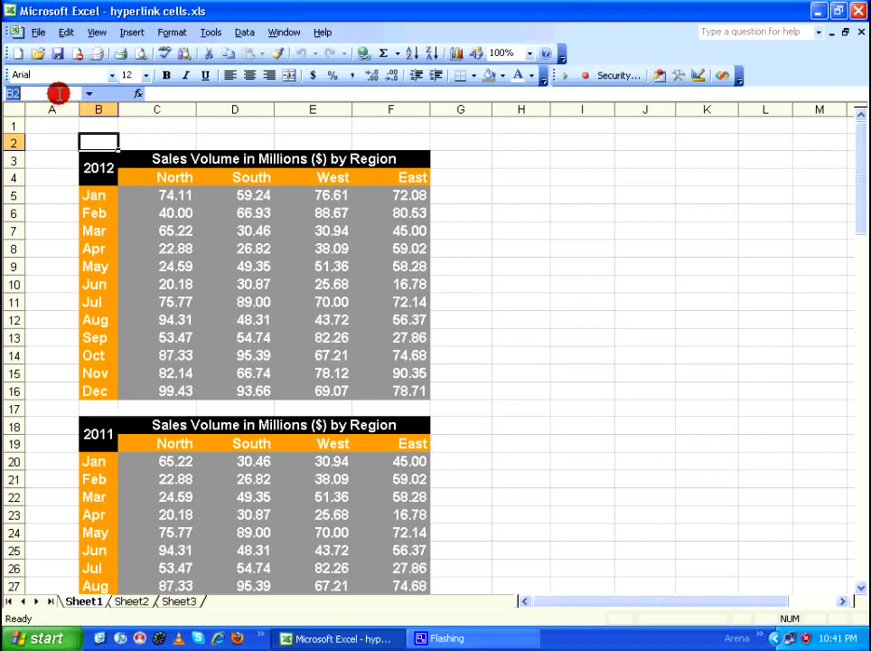
{"action": "type", "text": "Table20"}
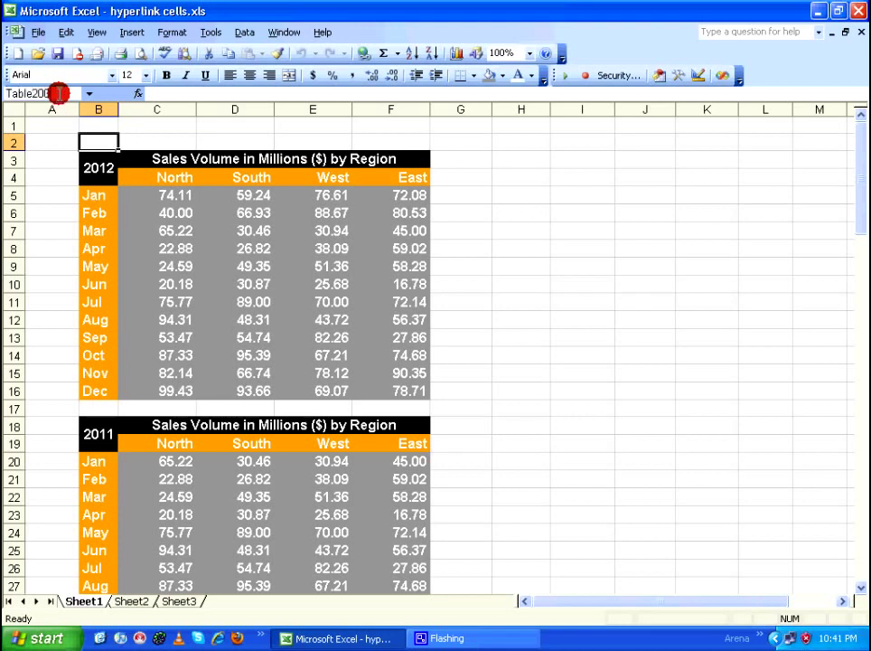
{"action": "type", "text": "12"}
{"action": "key", "text": "Return"}
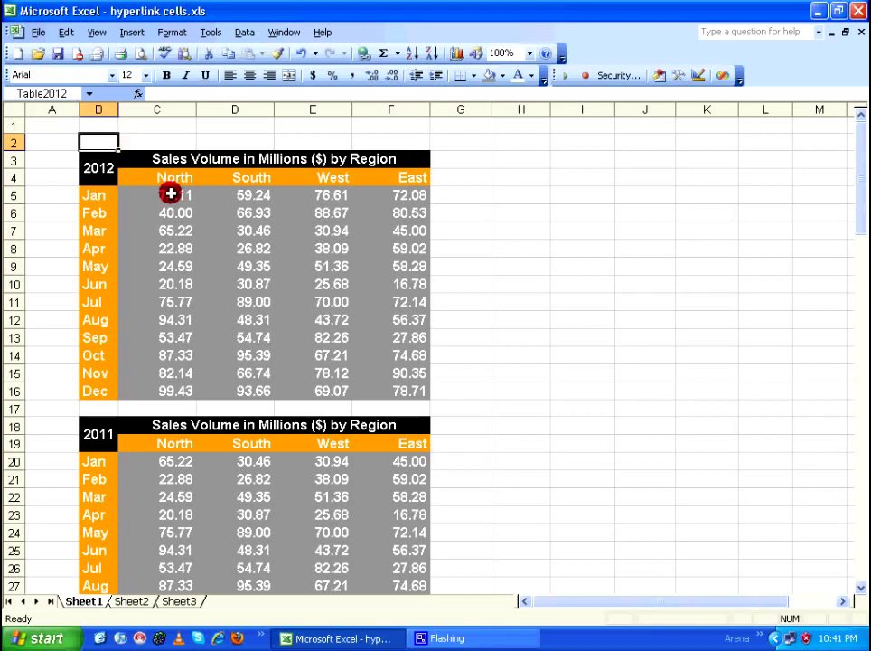
{"action": "scroll", "coordinate": [120, 143], "scroll_direction": "down", "scroll_amount": 20}
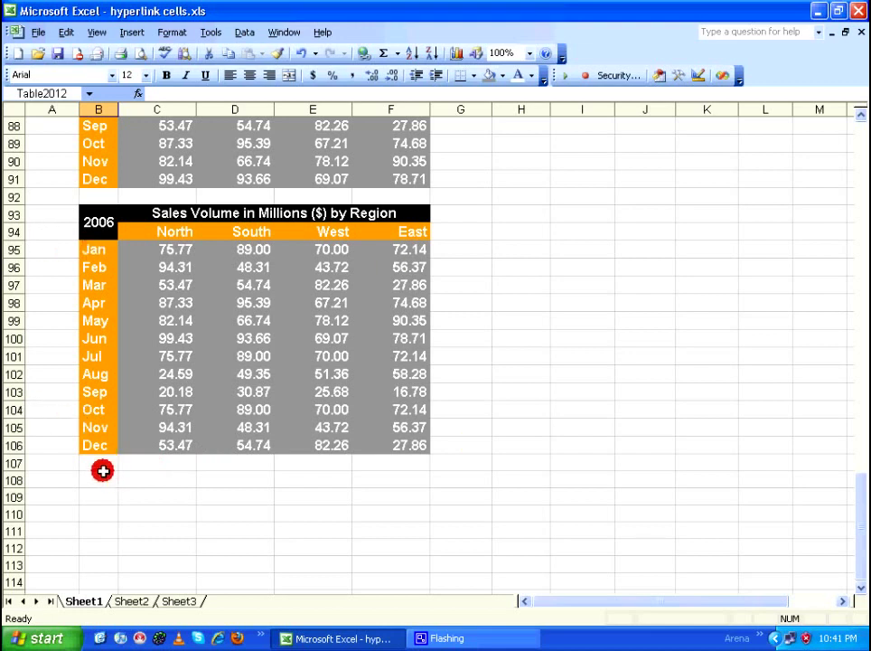
Step: Name cell B107 under the 2006 table 'Table2006' in the Name Box, then reselect B2
{"action": "left_click", "coordinate": [100, 465]}
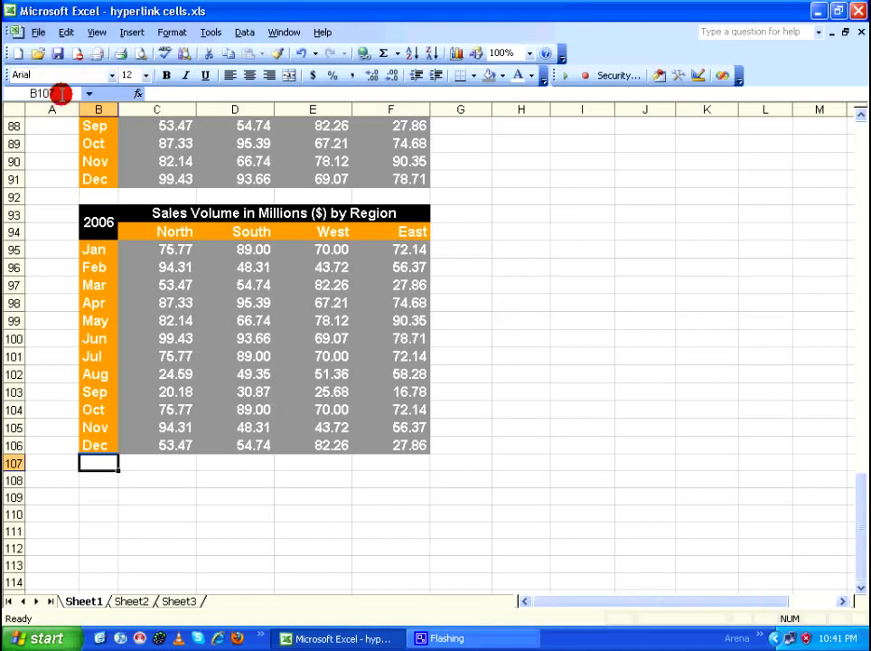
{"action": "left_click", "coordinate": [60, 93]}
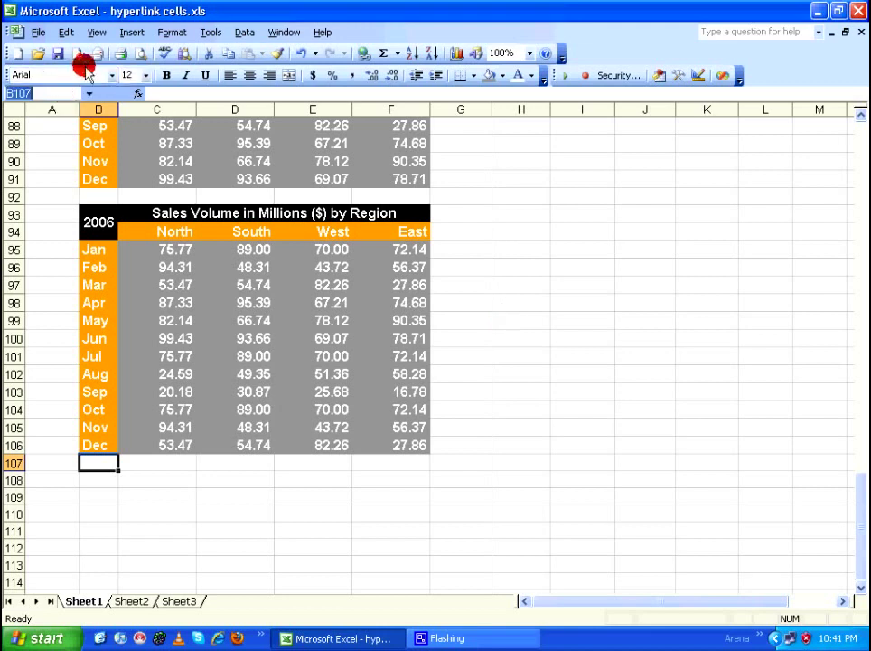
{"action": "type", "text": "Table2006"}
{"action": "key", "text": "Up"}
{"action": "key", "text": "Down"}
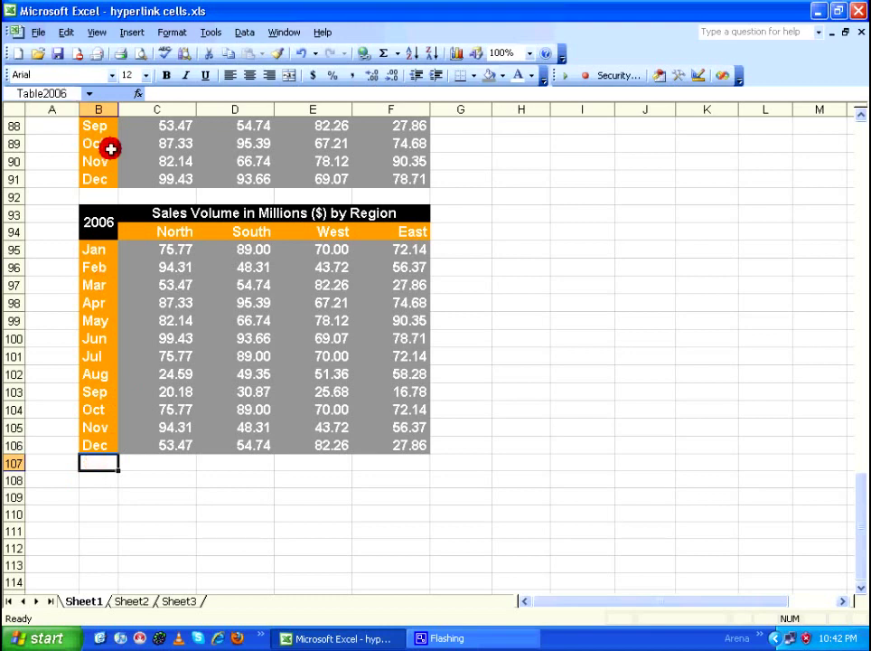
{"action": "scroll", "coordinate": [91, 101], "scroll_direction": "up", "scroll_amount": 20}
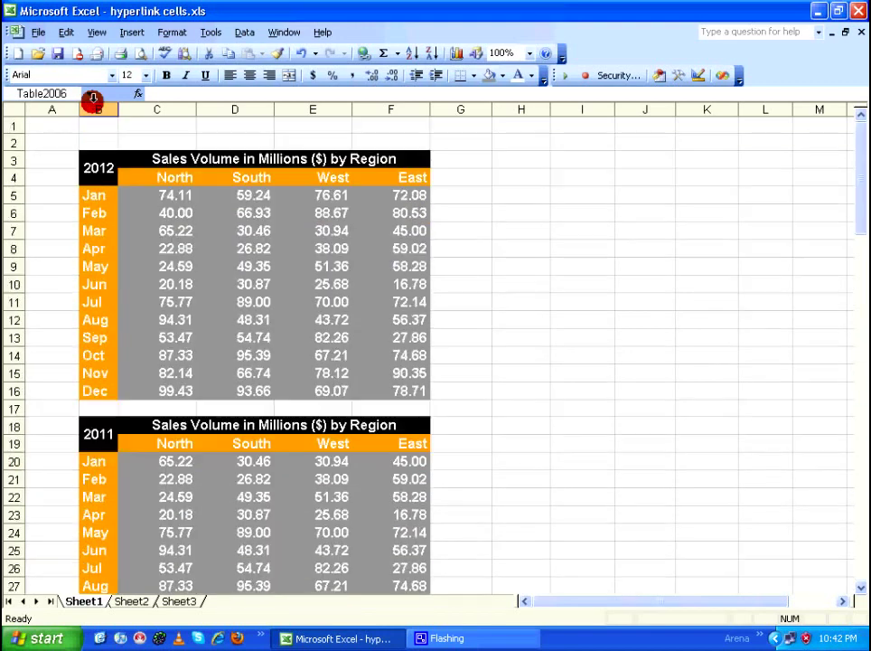
{"action": "left_click", "coordinate": [100, 136]}
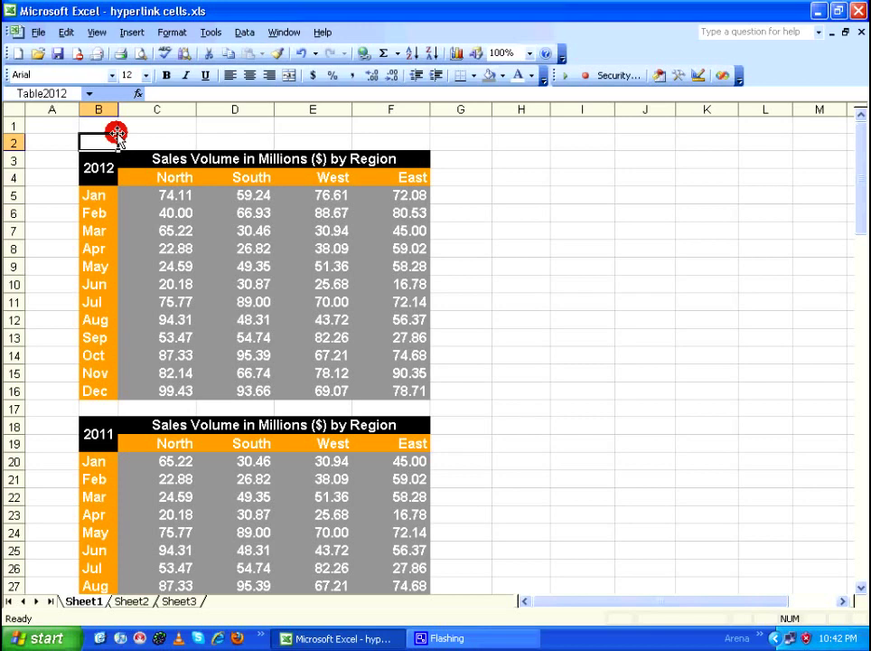
Step: Start a hyperlink in B2 targeting the Table2006 name in this document
{"action": "left_click", "coordinate": [133, 33]}
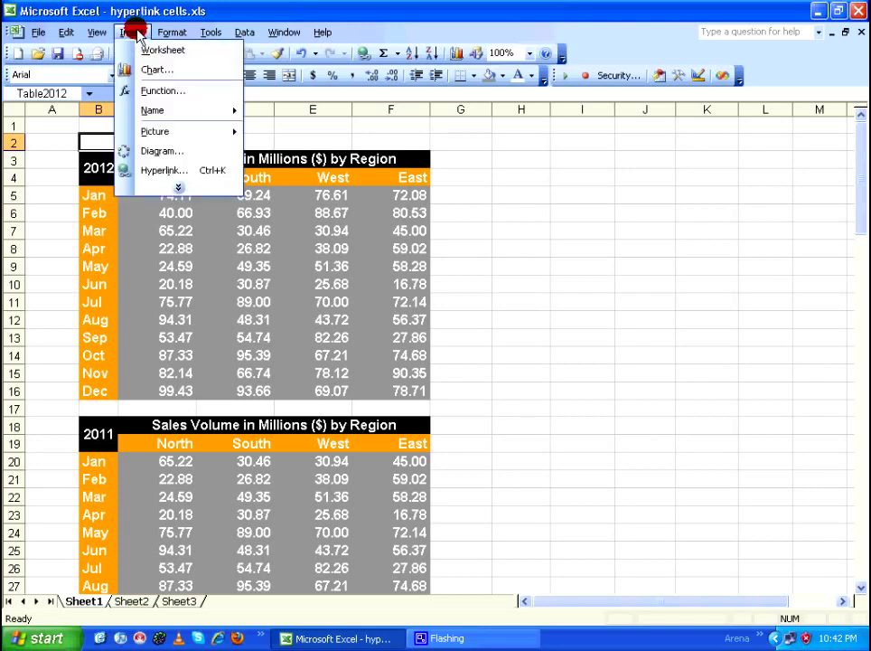
{"action": "left_click", "coordinate": [169, 305]}
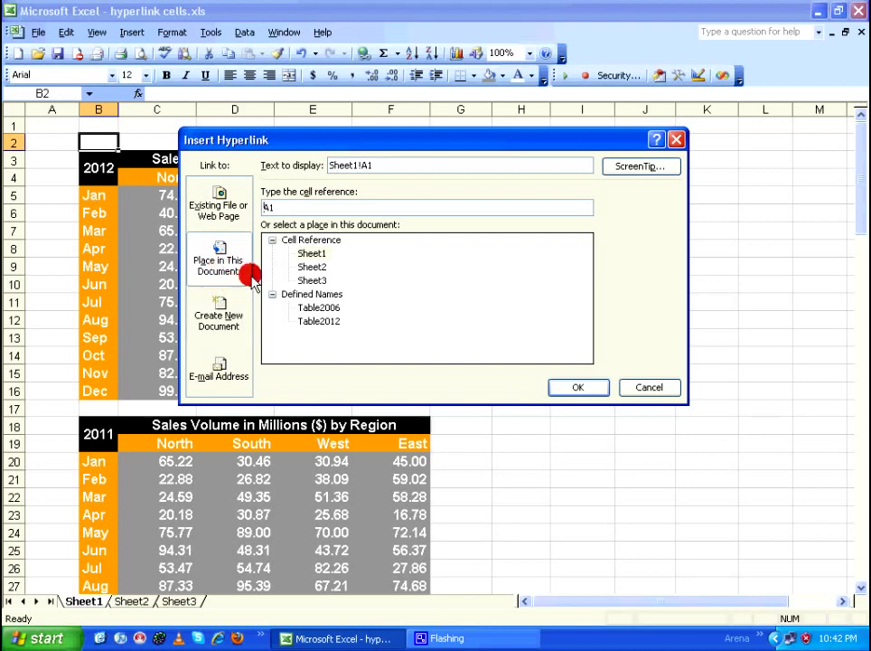
{"action": "left_click", "coordinate": [335, 307]}
{"action": "left_click", "coordinate": [336, 324]}
{"action": "left_click", "coordinate": [334, 307]}
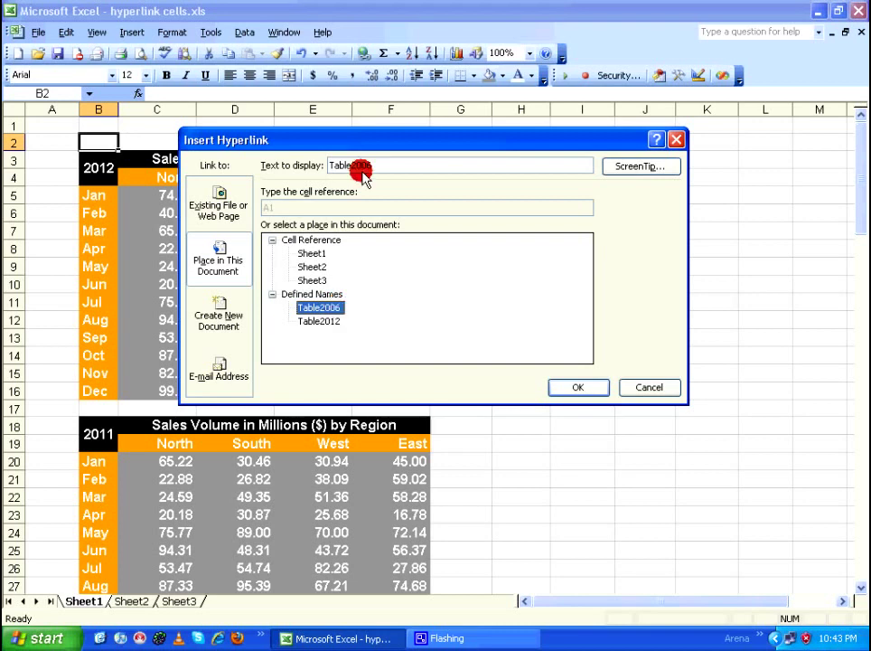
Step: Set the link's display text to 'GO TO TABLE 2006 SALES DATA'
{"action": "left_click_drag", "start_coordinate": [366, 164], "coordinate": [273, 165]}
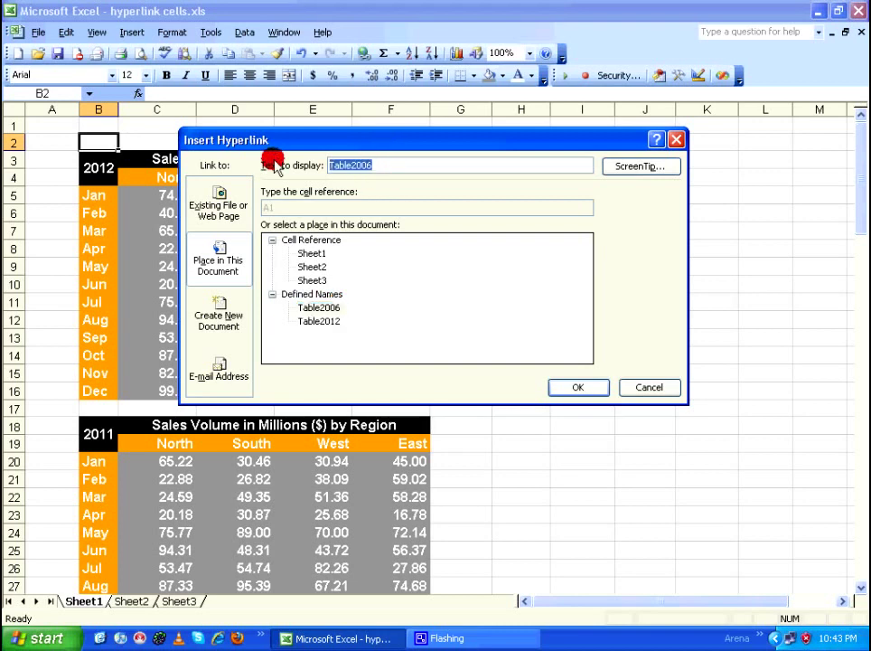
{"action": "type", "text": "GO TO Tbal"}
{"action": "key", "text": "BackSpace"}
{"action": "key", "text": "BackSpace"}
{"action": "key", "text": "BackSpace"}
{"action": "key", "text": "Caps_Lock"}
{"action": "type", "text": "ABLE 2"}
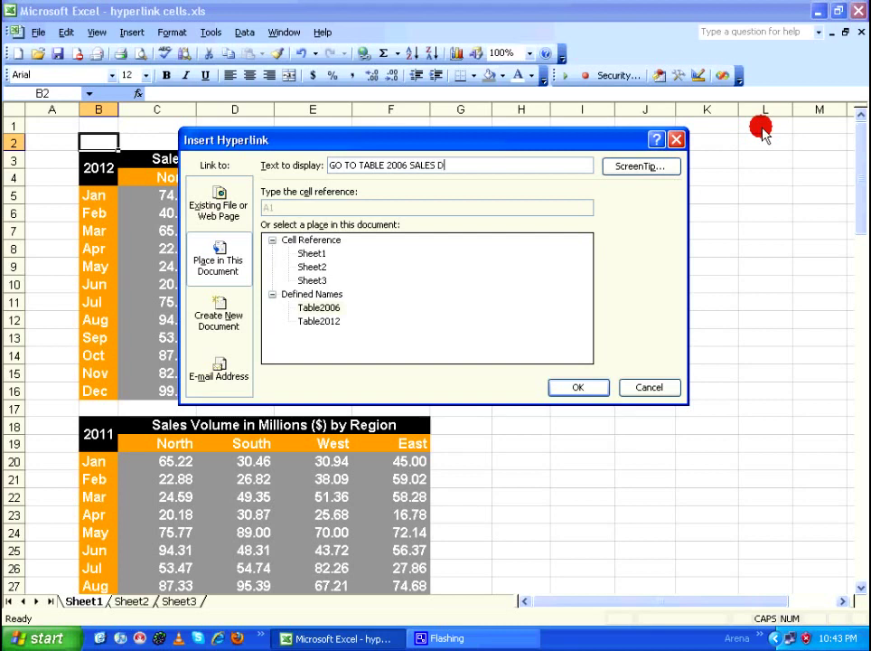
{"action": "key", "text": "BackSpace"}
{"action": "key", "text": "BackSpace"}
{"action": "key", "text": "BackSpace"}
{"action": "type", "text": "ATA"}
Step: Use the same text as the ScreenTip and create the hyperlink
{"action": "left_click_drag", "start_coordinate": [507, 159], "coordinate": [275, 154]}
{"action": "key", "text": "ctrl+c"}
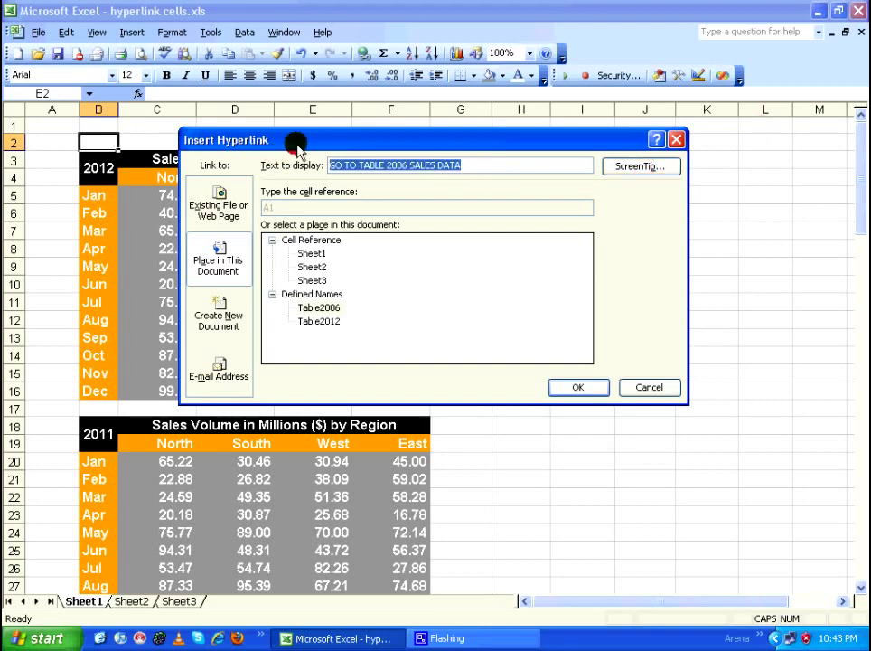
{"action": "left_click", "coordinate": [640, 168]}
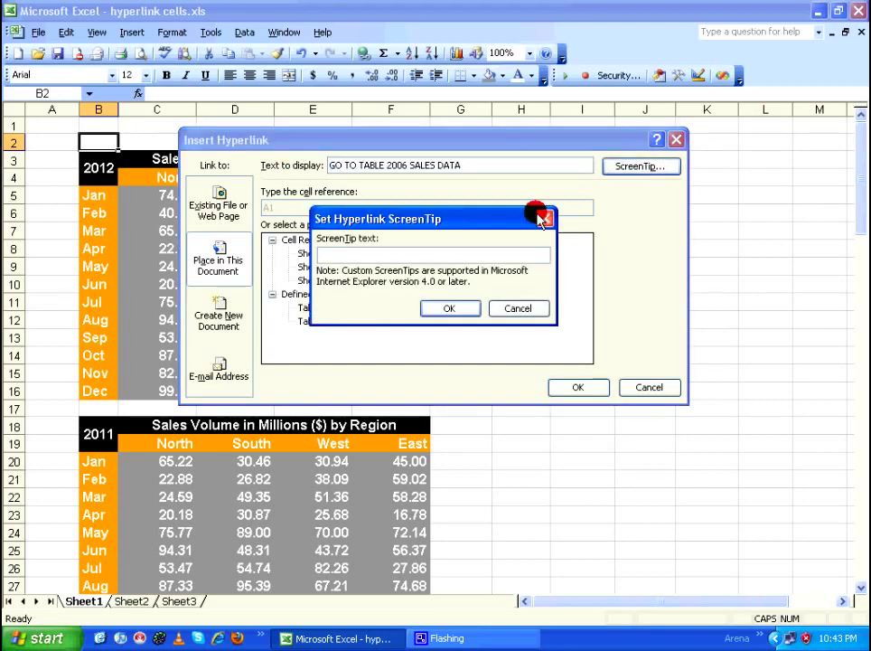
{"action": "key", "text": "ctrl+v"}
{"action": "left_click", "coordinate": [446, 308]}
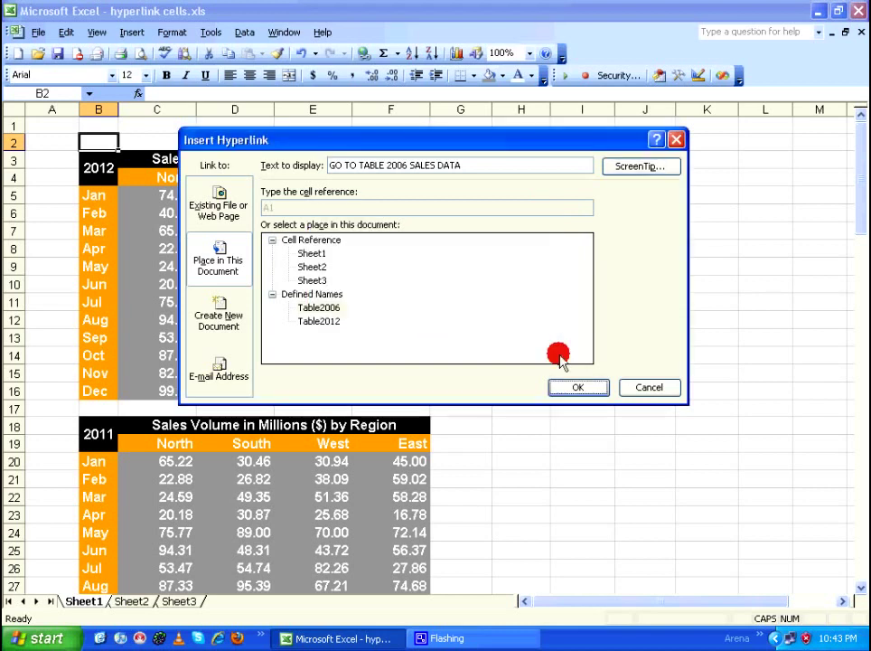
{"action": "left_click", "coordinate": [578, 387]}
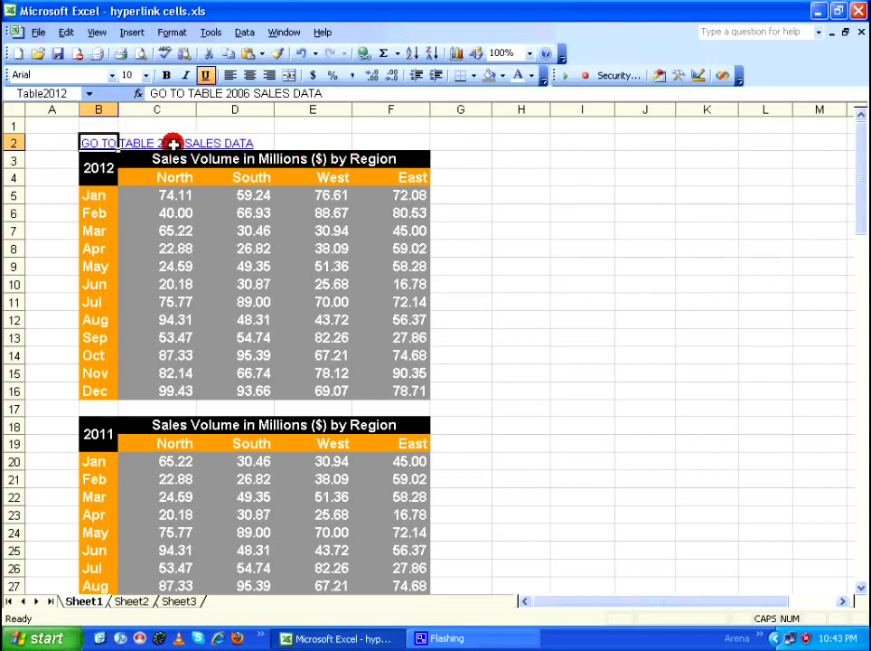
Step: Follow the 'GO TO TABLE 2006 SALES DATA' link in B2 to the 2006 table
{"action": "left_click", "coordinate": [103, 144]}
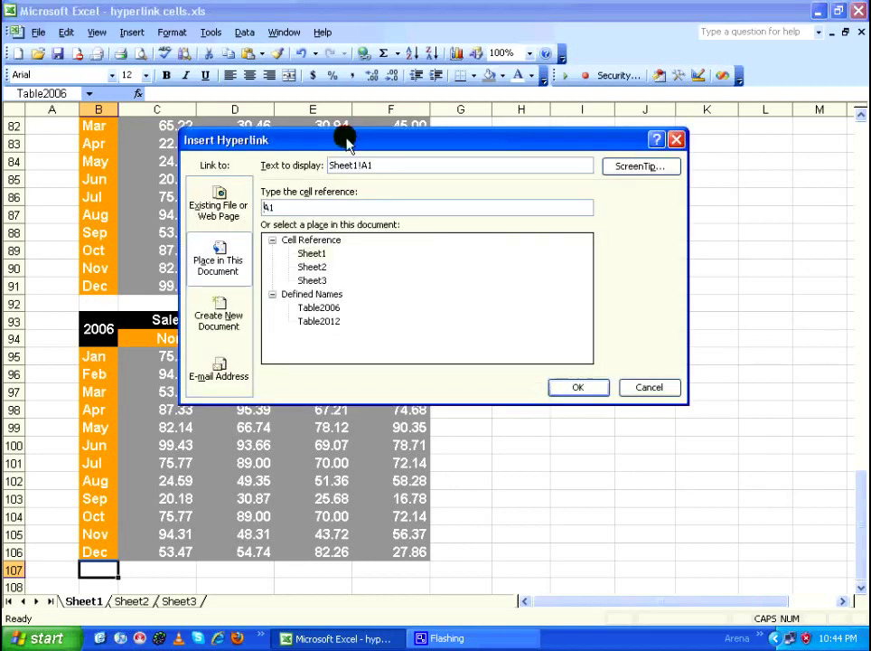
Step: Target the B107 hyperlink at Table2012 and enter the display text 'GO TO TABLE 2012 SALES DATA'
{"action": "left_click_drag", "start_coordinate": [349, 140], "coordinate": [362, 170]}
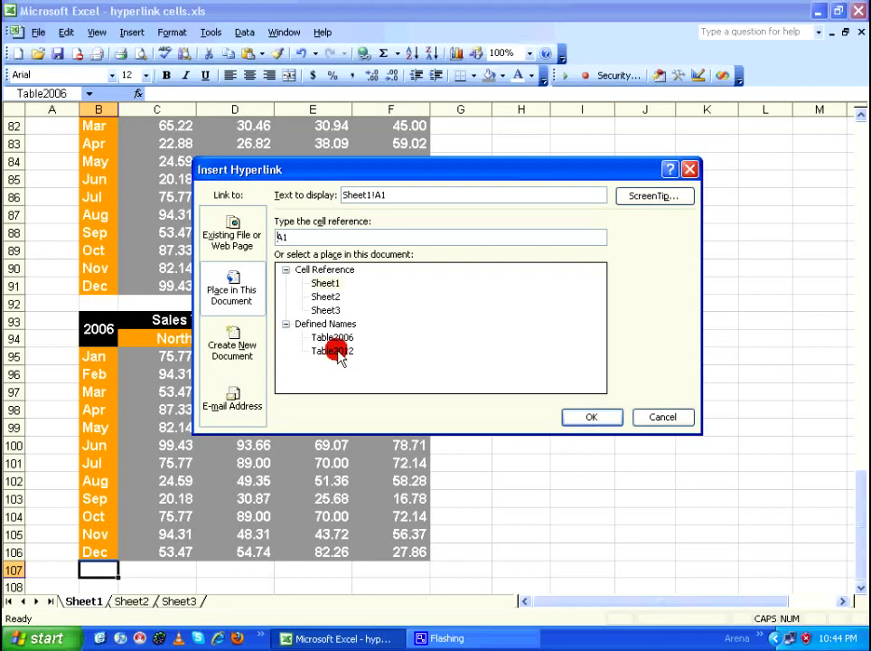
{"action": "left_click", "coordinate": [335, 351]}
{"action": "left_click", "coordinate": [398, 194]}
{"action": "left_click", "coordinate": [173, 184]}
{"action": "type", "text": "go"}
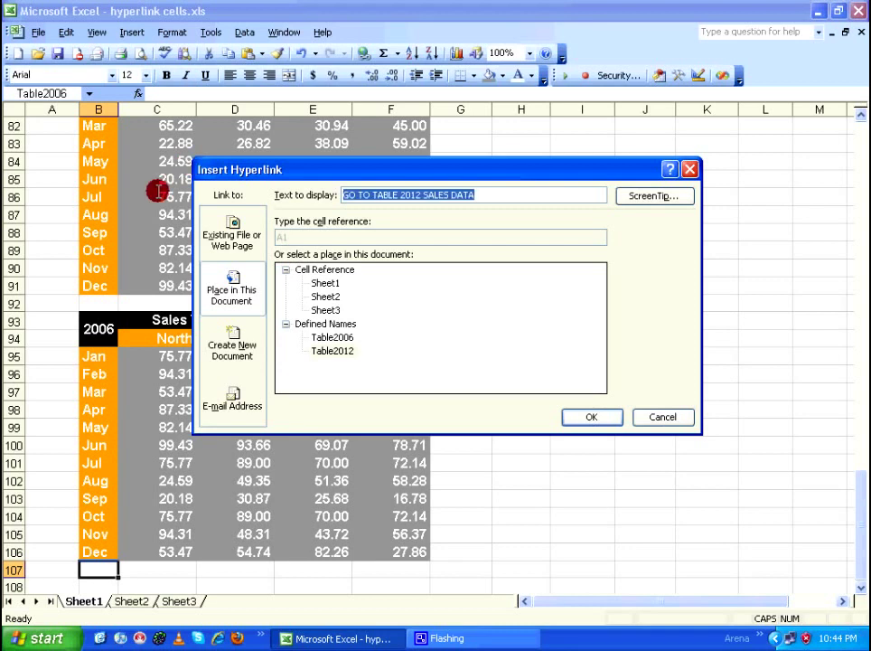
Step: Paste the display text as the ScreenTip and create the B107 link
{"action": "left_click", "coordinate": [656, 196]}
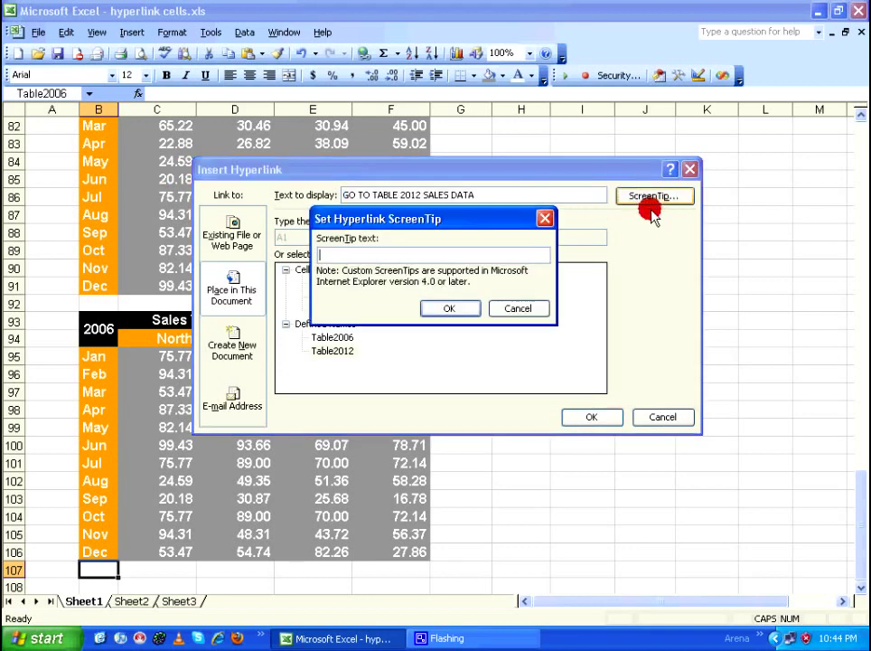
{"action": "type", "text": "GO TO TABLE 2012 SALES DATA"}
{"action": "left_click", "coordinate": [449, 308]}
{"action": "left_click", "coordinate": [593, 417]}
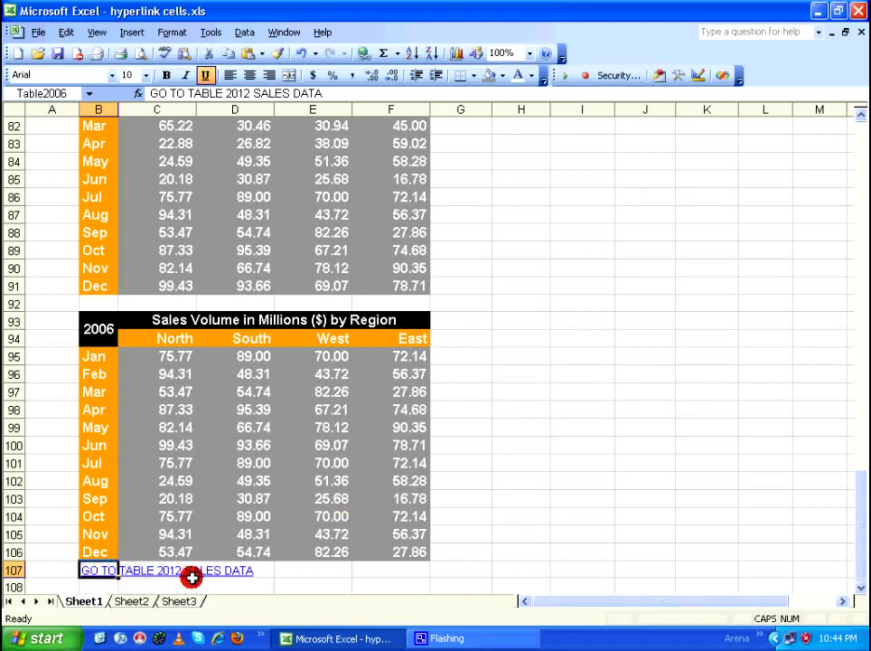
Step: Follow the B107 link to the 2012 table, then go to Sheet3 and select B7 above the chart
{"action": "left_click", "coordinate": [107, 571]}
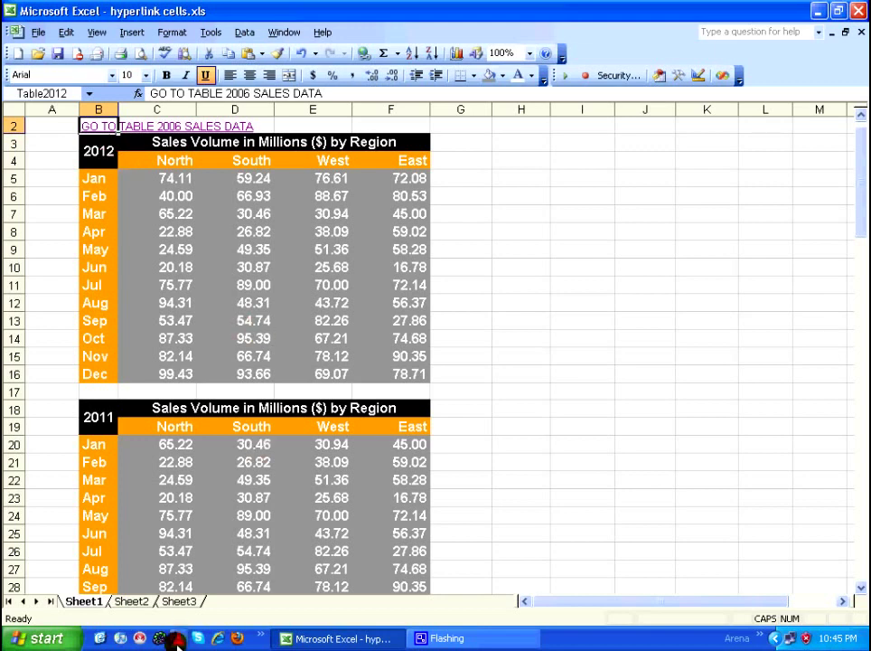
{"action": "left_click", "coordinate": [177, 602]}
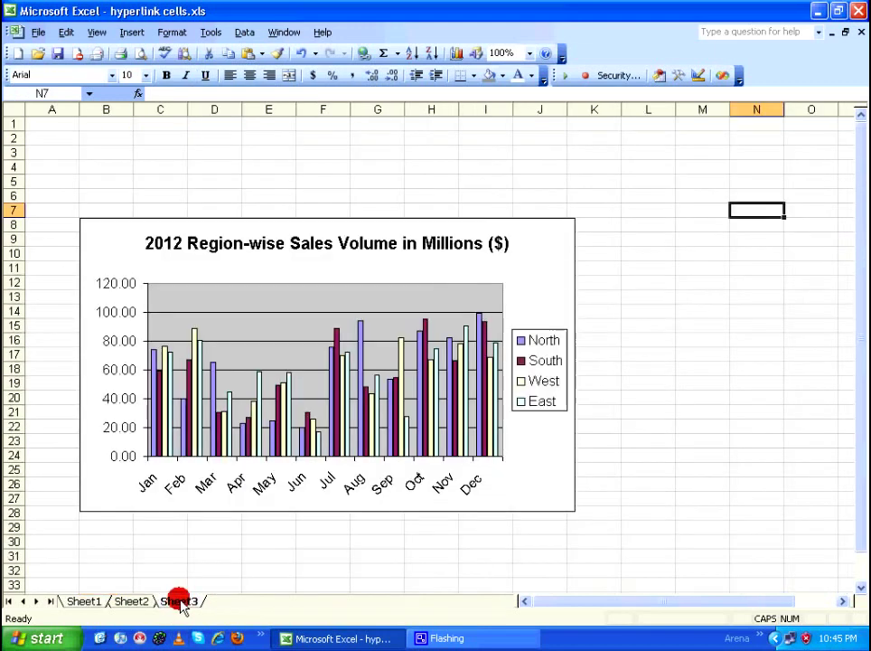
{"action": "left_click", "coordinate": [132, 286]}
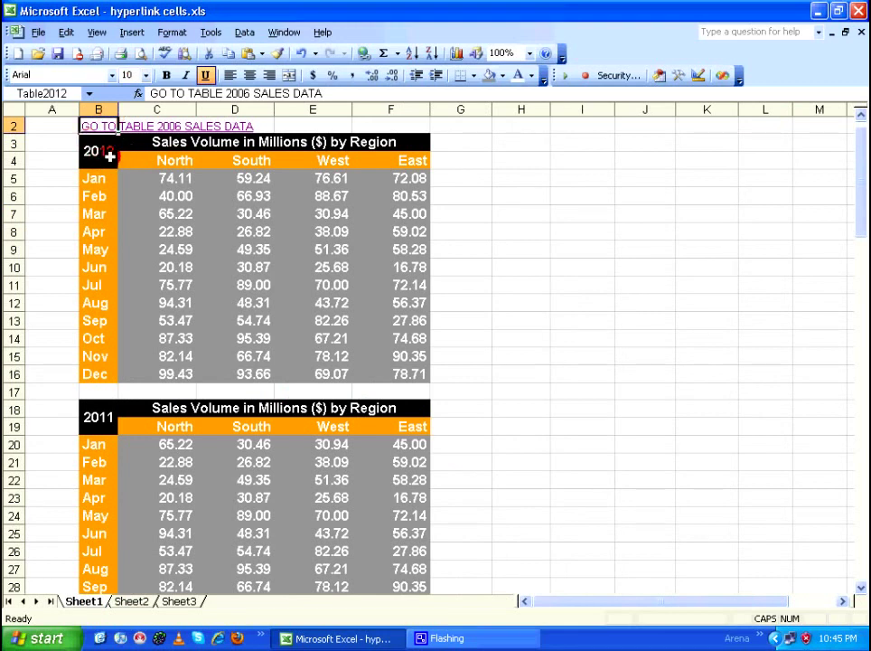
{"action": "left_click", "coordinate": [179, 601]}
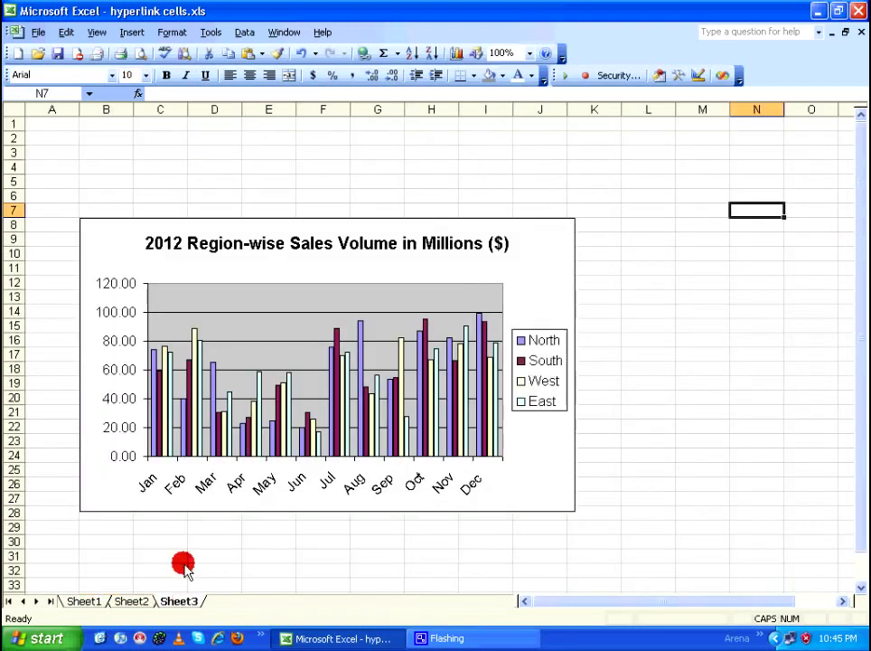
{"action": "left_click", "coordinate": [117, 194]}
{"action": "key", "text": "Down"}
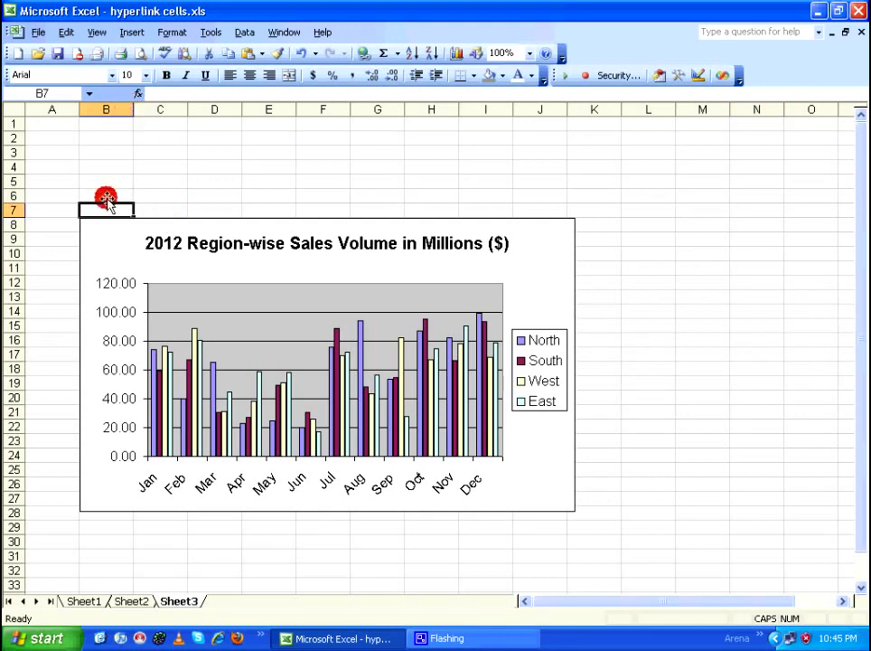
Step: Name Sheet3's cell B7 'Chart2012' in the Name Box
{"action": "left_click", "coordinate": [55, 90]}
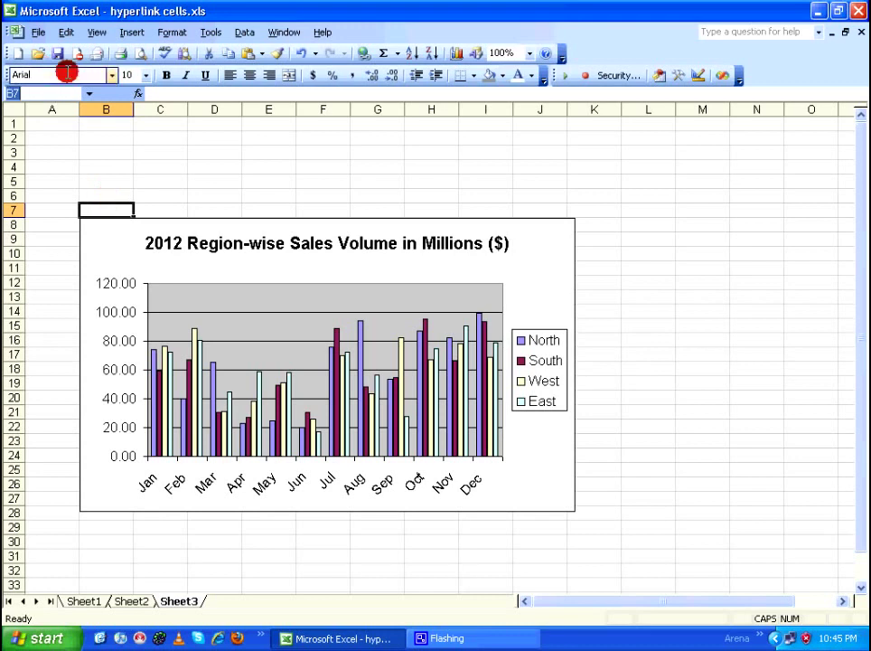
{"action": "key", "text": "BackSpace"}
{"action": "key", "text": "Caps_Lock"}
{"action": "type", "text": "Chart2012"}
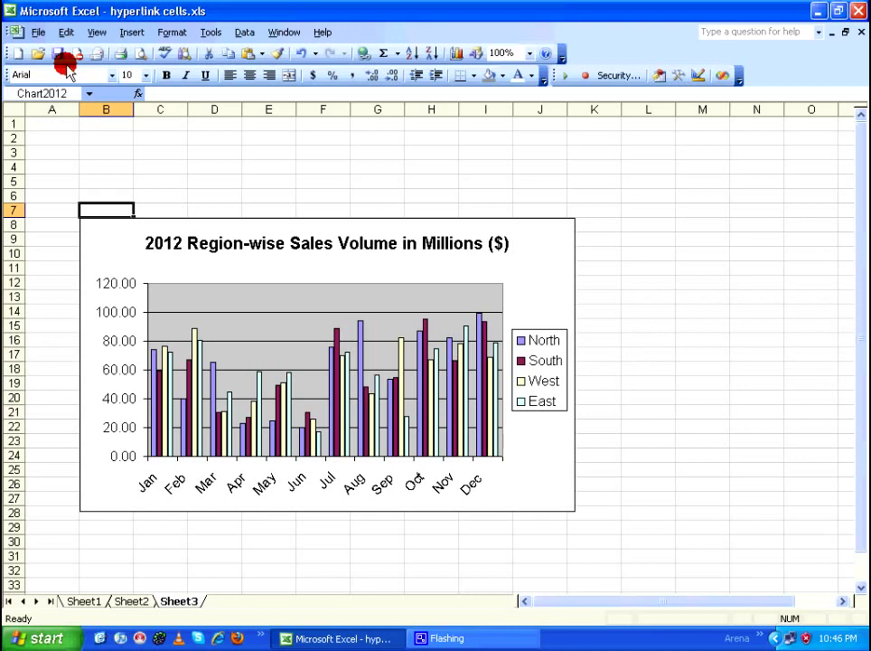
Step: Enter the label 'Chart 2012' in Sheet1's cell G3
{"action": "left_click", "coordinate": [84, 603]}
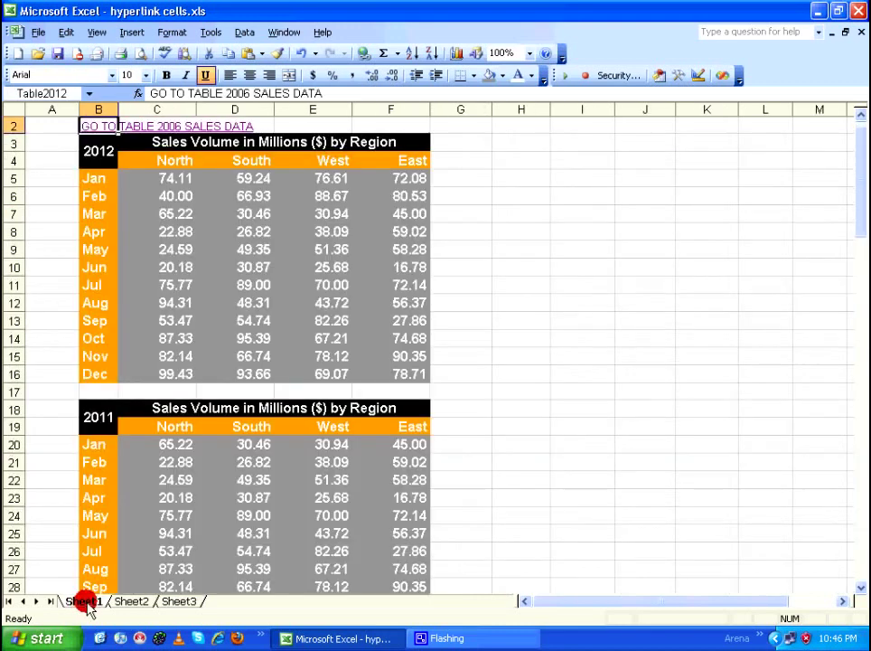
{"action": "left_click", "coordinate": [486, 163]}
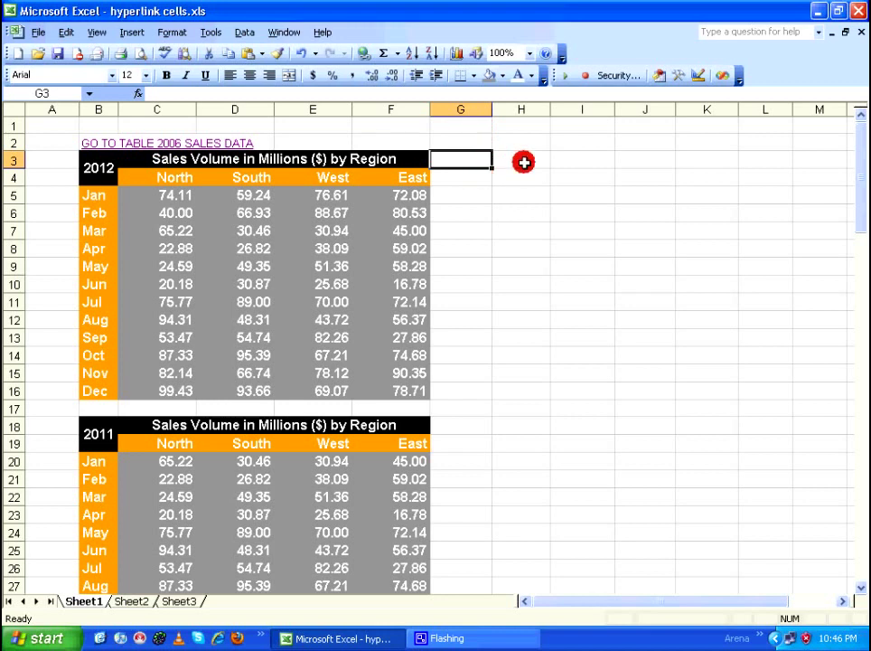
{"action": "type", "text": "Chart 2012"}
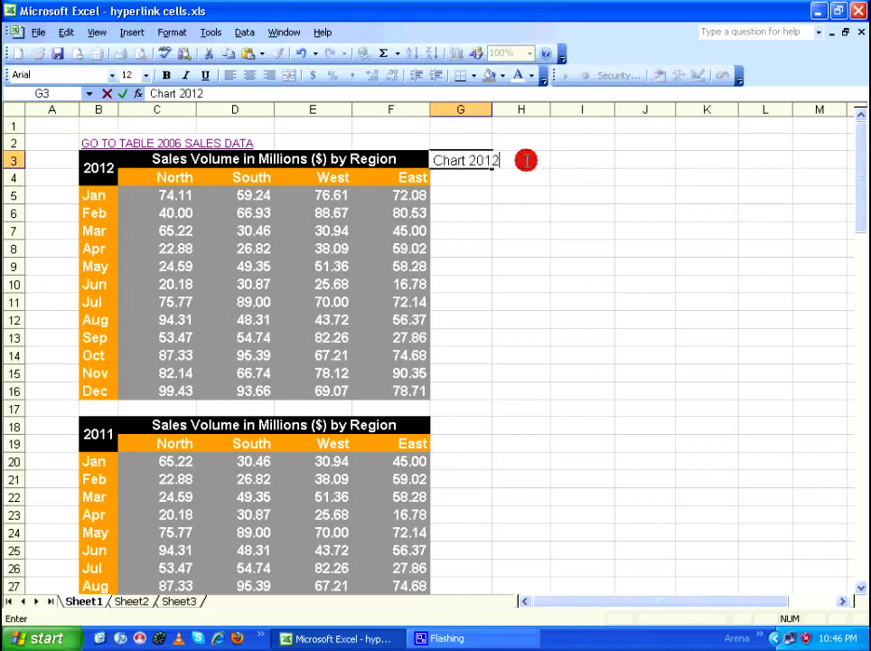
{"action": "key", "text": "ctrl+Return"}
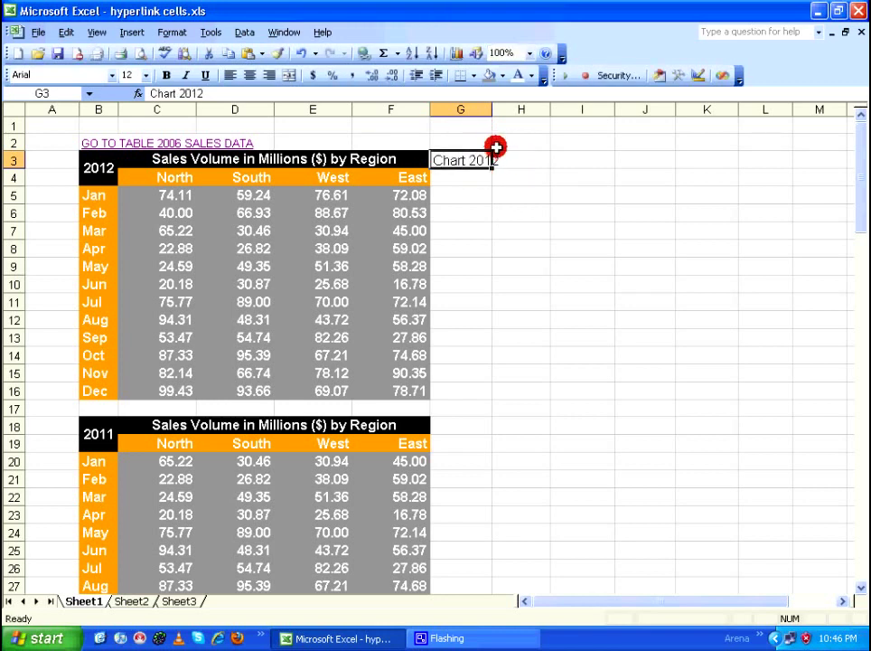
Step: Start a hyperlink in G3 with display text and ScreenTip 'GO TO Chart 2012'
{"action": "key", "text": "ctrl+k"}
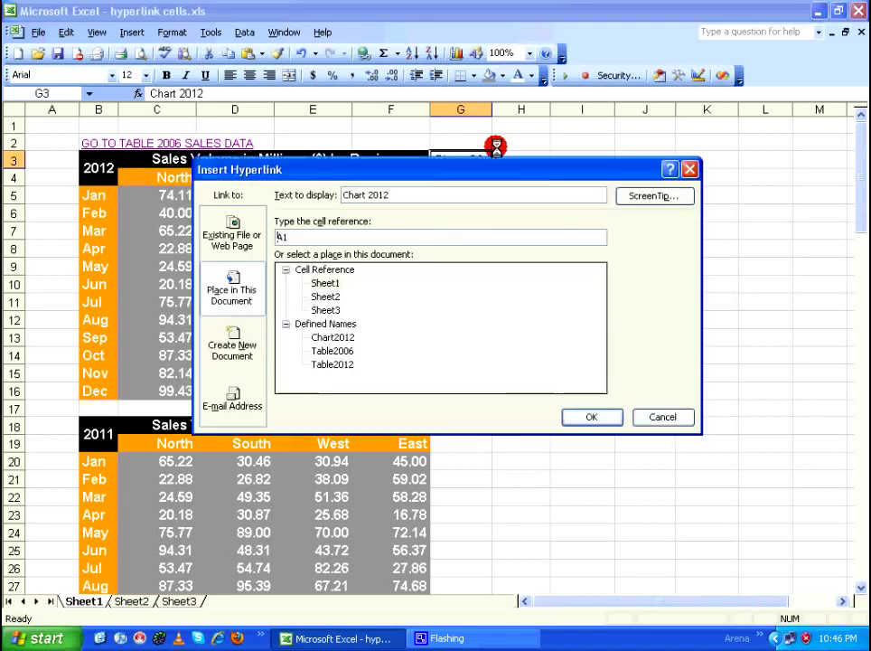
{"action": "left_click", "coordinate": [415, 195]}
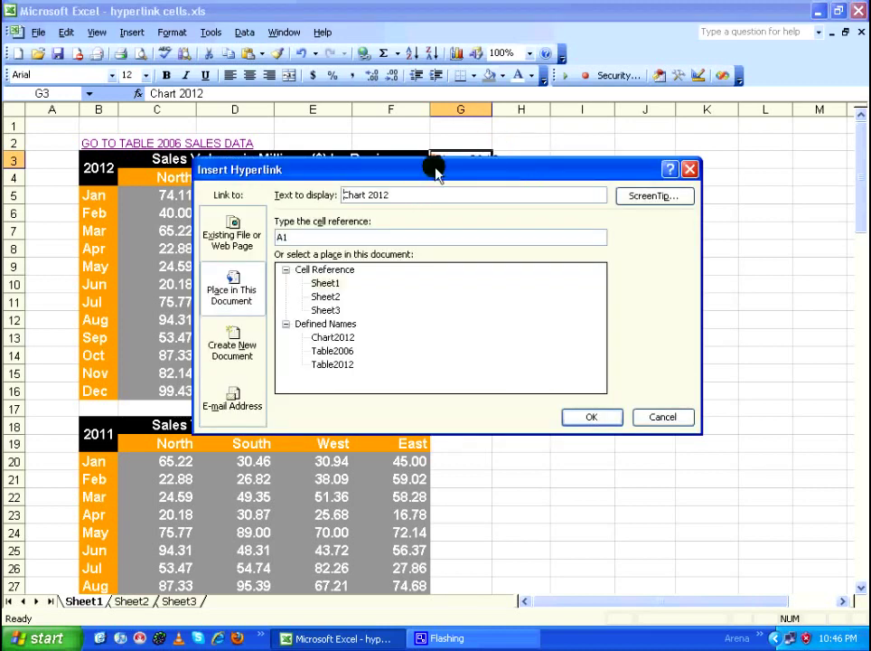
{"action": "type", "text": "GO TO"}
{"action": "key", "text": "ctrl+a"}
{"action": "key", "text": "ctrl+c"}
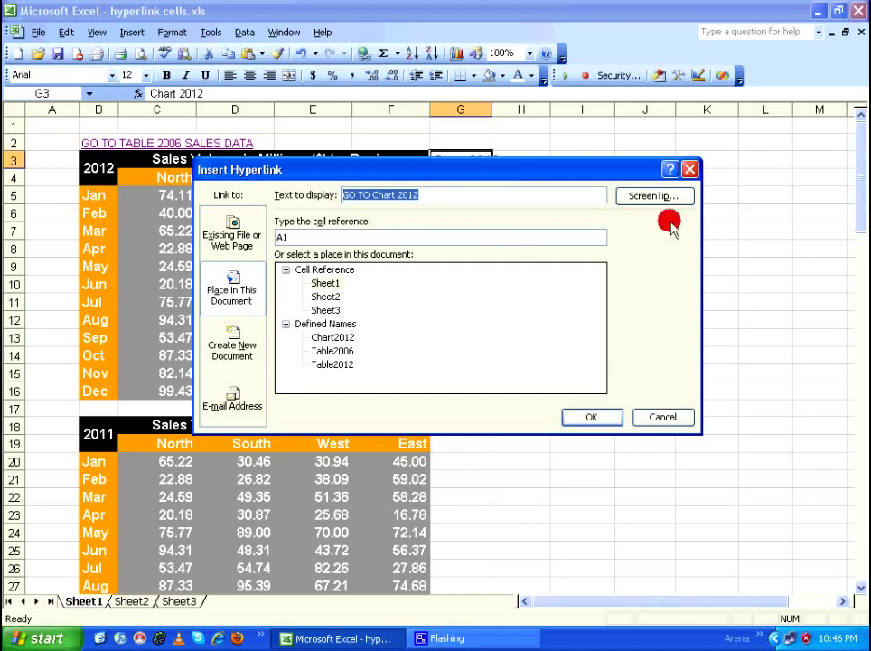
{"action": "left_click", "coordinate": [659, 197]}
{"action": "key", "text": "ctrl+v"}
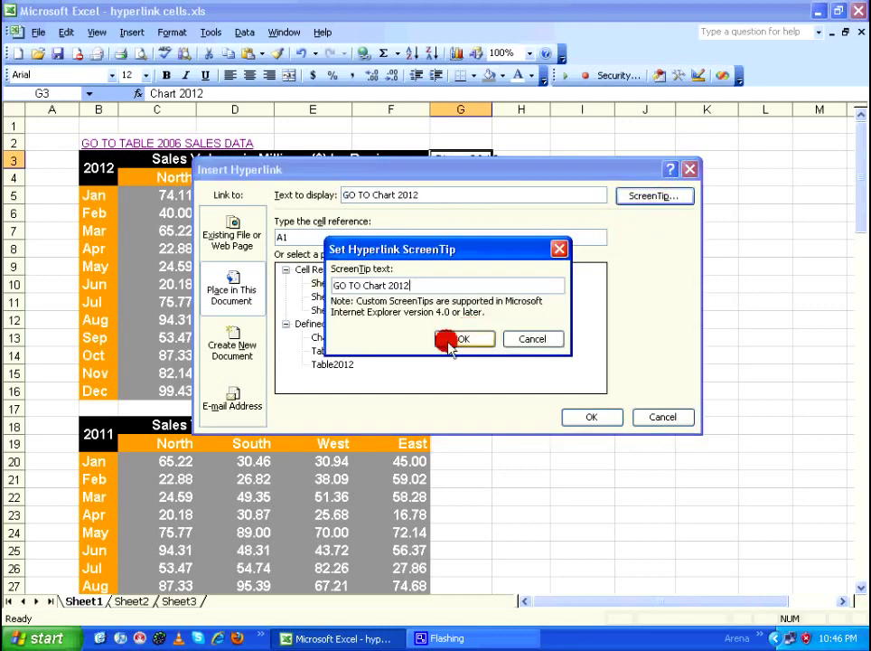
{"action": "left_click", "coordinate": [463, 336]}
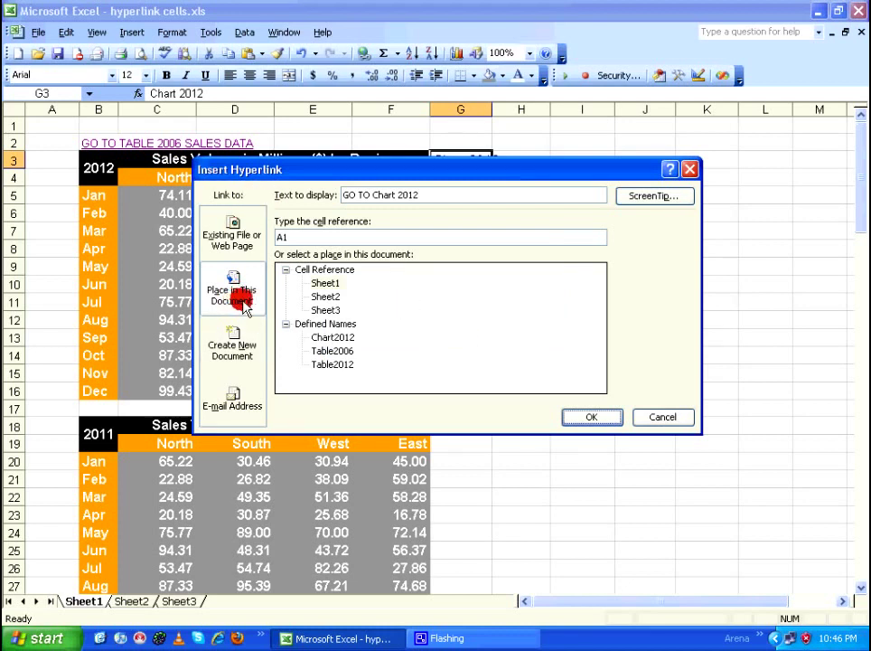
Step: Point the link at Chart2012, autofit column G, and follow it to the chart
{"action": "left_click", "coordinate": [346, 338]}
{"action": "left_click", "coordinate": [592, 418]}
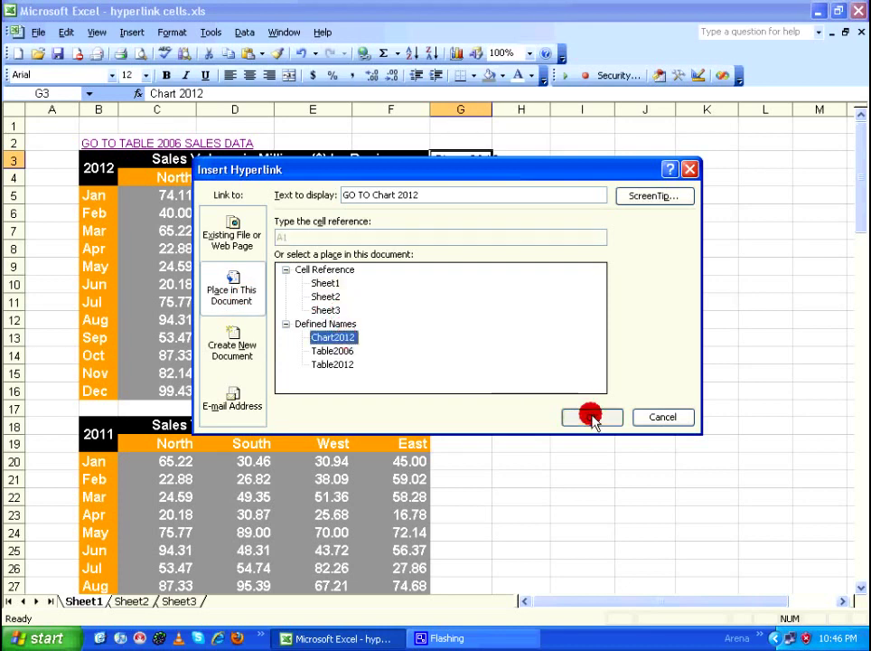
{"action": "double_click", "coordinate": [493, 110]}
{"action": "left_click", "coordinate": [492, 163]}
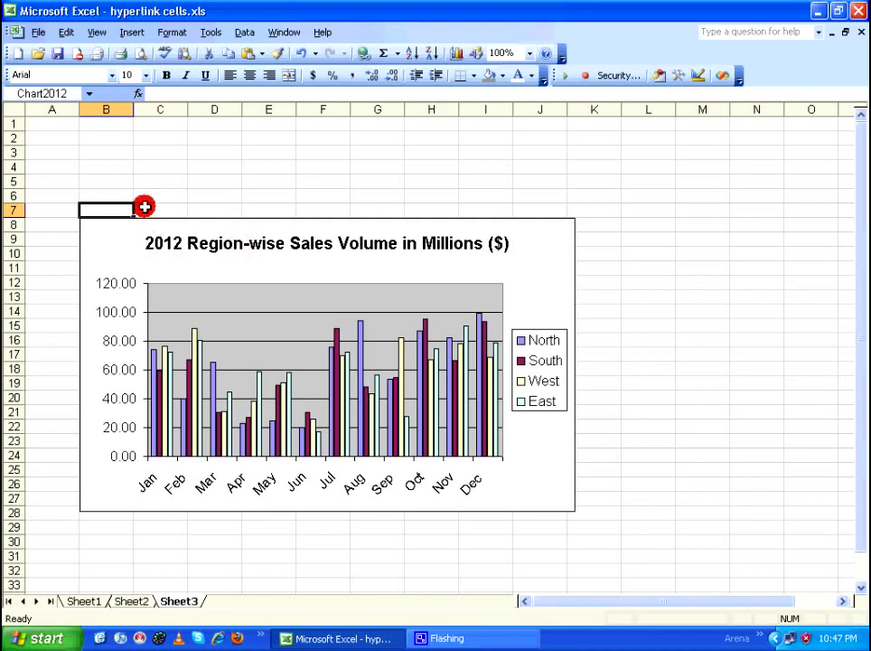
Step: Add a hyperlink in B7 to Table2012 with display text 'GO TO Table 2012'
{"action": "right_click", "coordinate": [116, 210]}
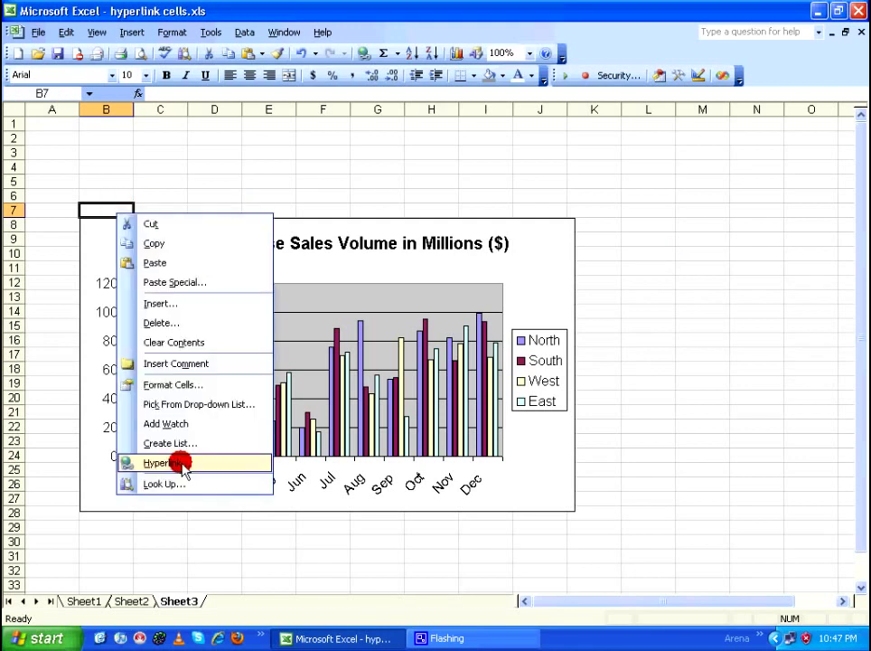
{"action": "left_click", "coordinate": [162, 463]}
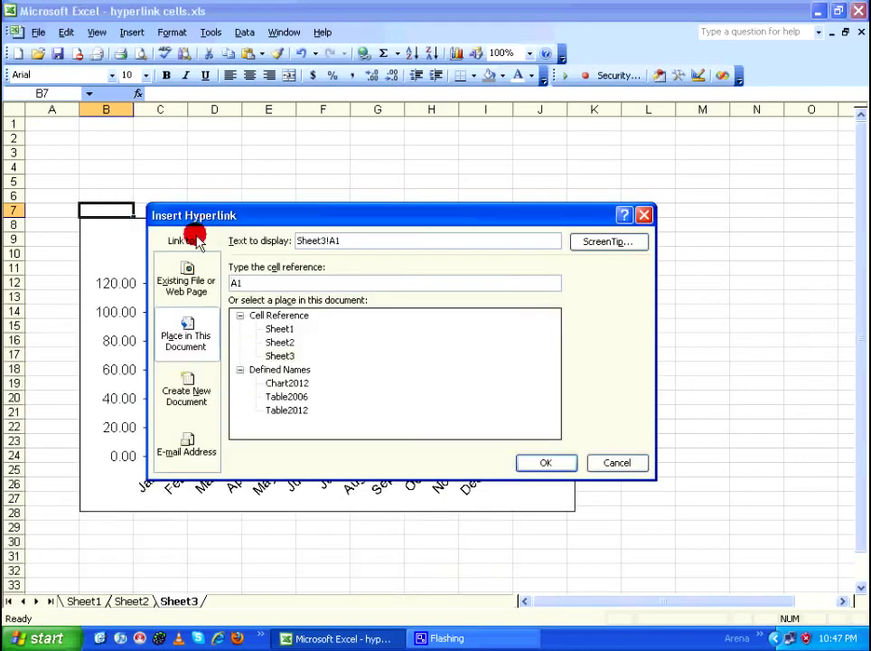
{"action": "left_click", "coordinate": [323, 414]}
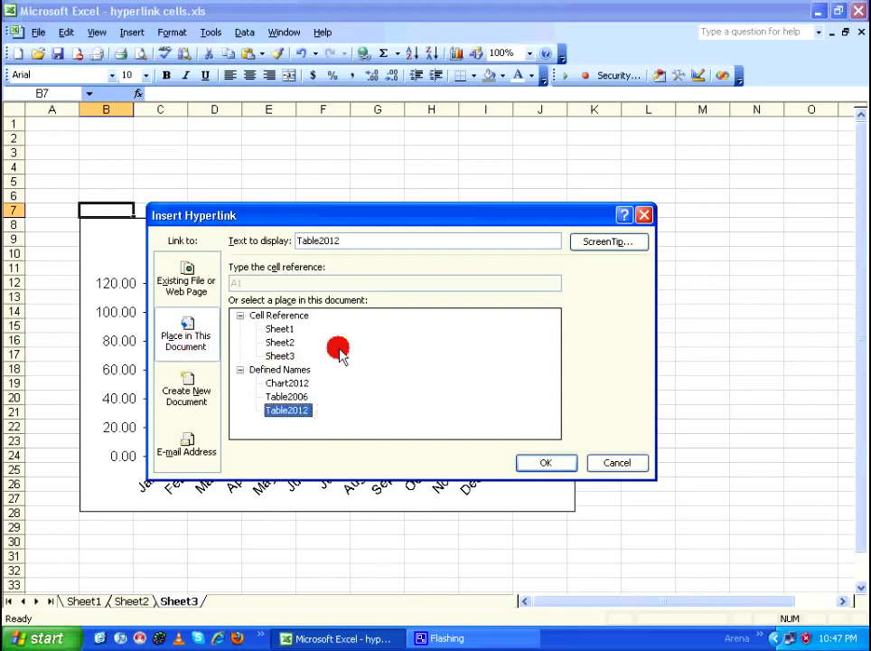
{"action": "left_click", "coordinate": [384, 236]}
{"action": "key", "text": "Home"}
{"action": "type", "text": "GP"}
{"action": "key", "text": "BackSpace"}
{"action": "key", "text": "BackSpace"}
{"action": "type", "text": "O TO Table"}
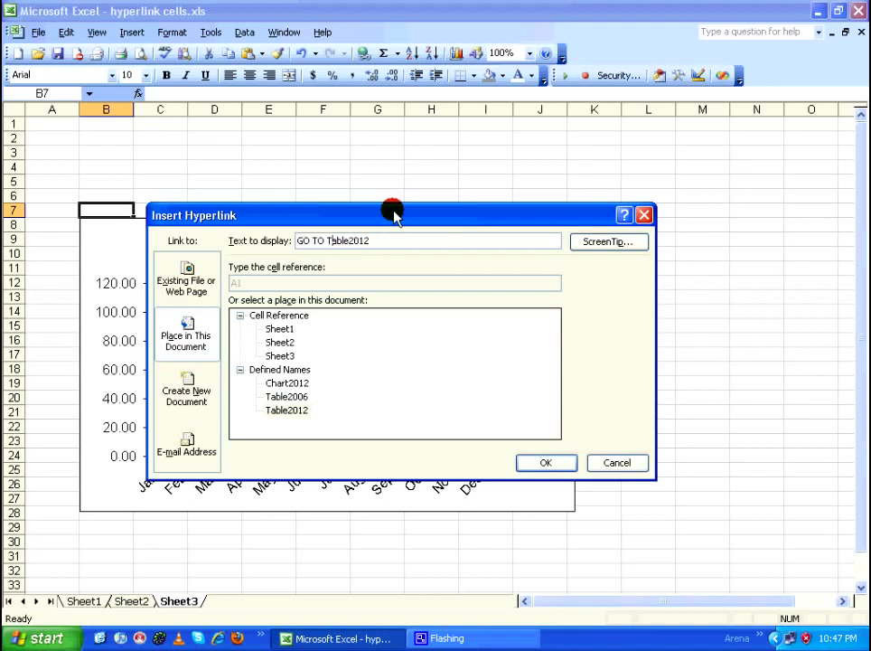
Step: Reuse the display text as the ScreenTip, create the link, and follow it back
{"action": "left_click_drag", "start_coordinate": [372, 241], "coordinate": [102, 237]}
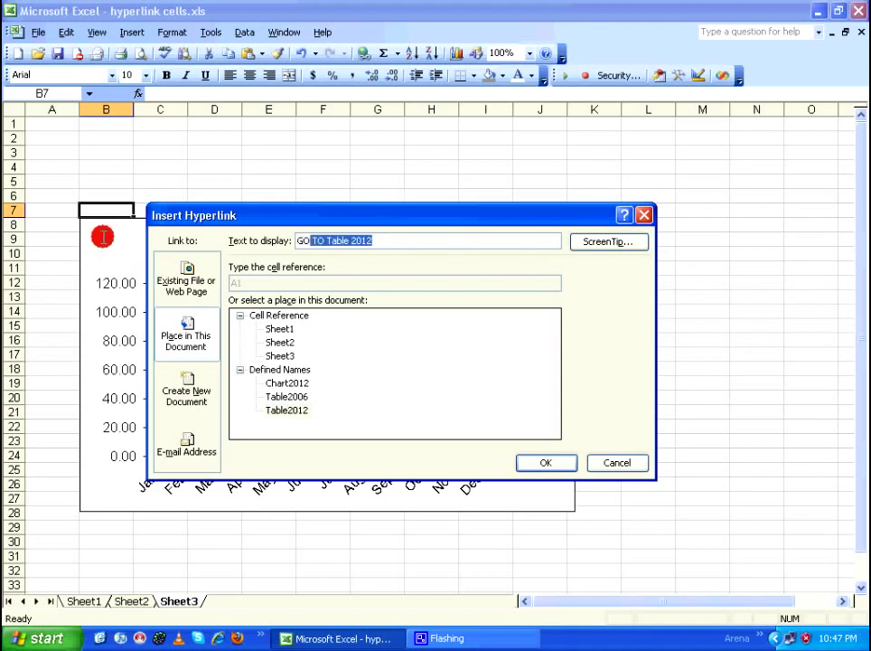
{"action": "key", "text": "alt+p"}
{"action": "key", "text": "Return"}
{"action": "key", "text": "Return"}
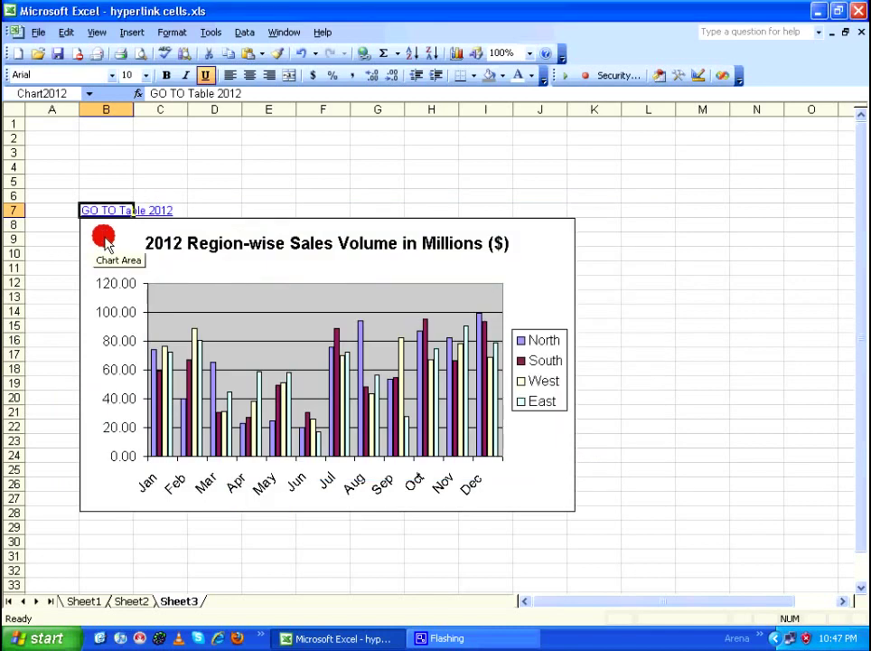
{"action": "left_click", "coordinate": [118, 210]}
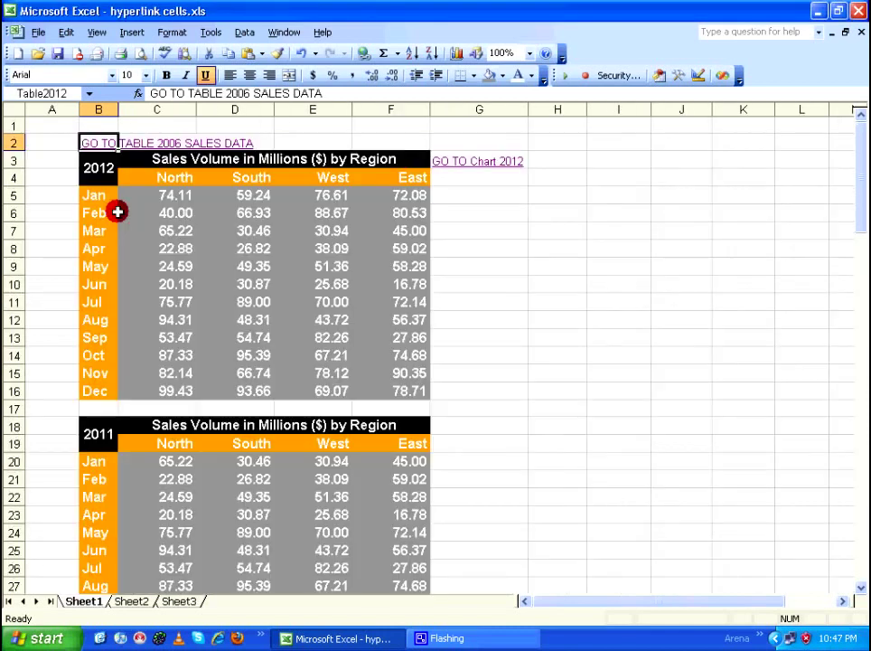